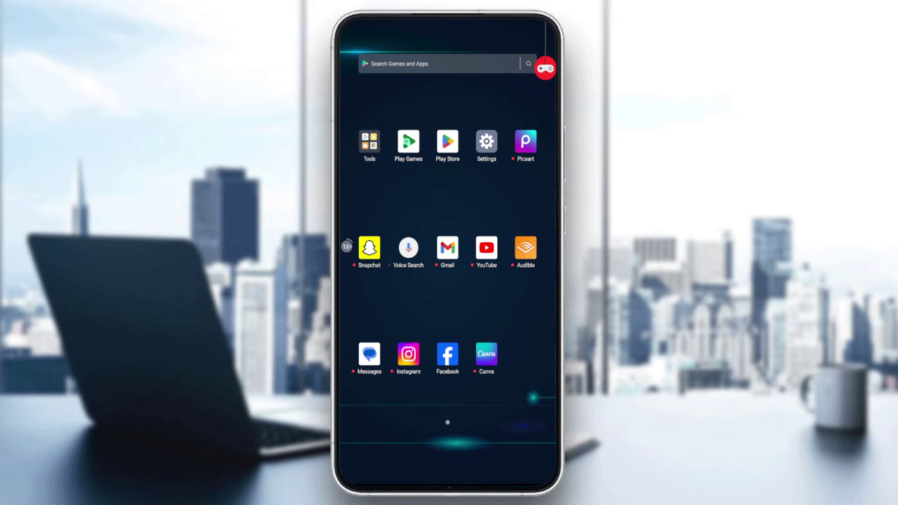
# - Launch Canva and sign in with the Google account
pyautogui.click(486, 354)
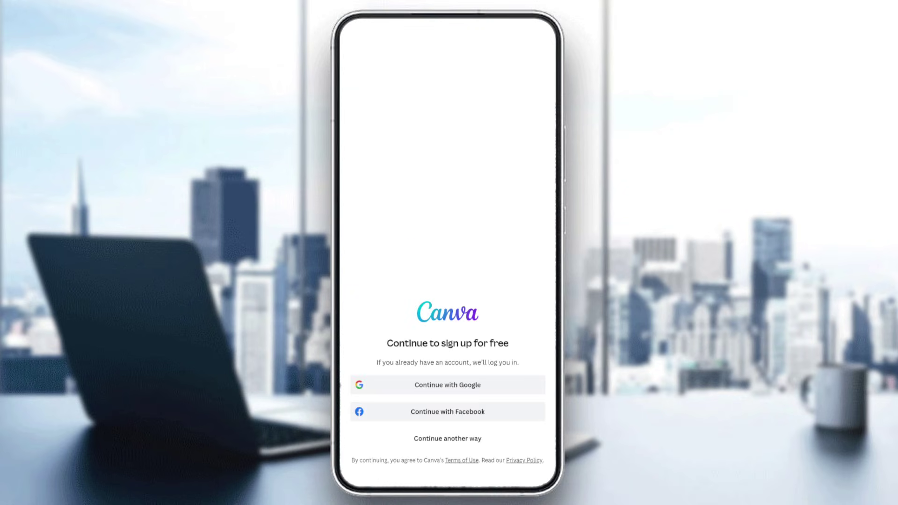
pyautogui.click(446, 384)
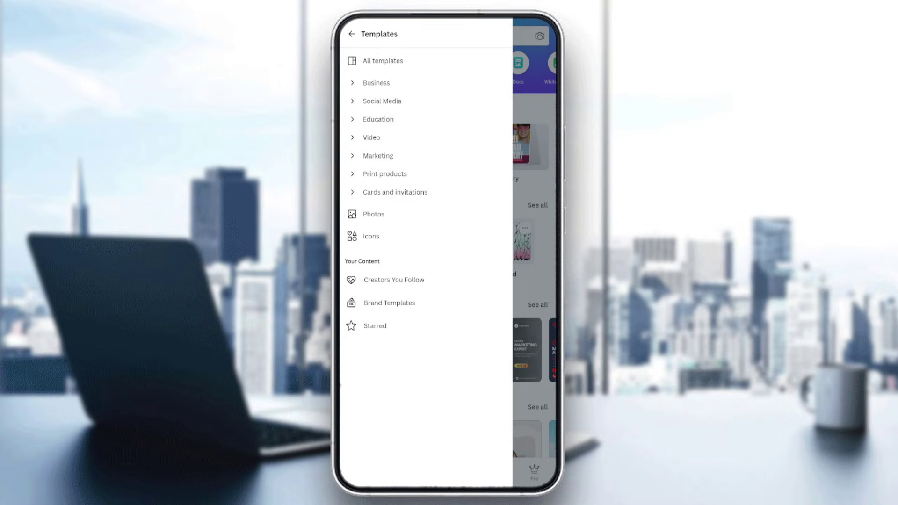
# - Browse the Business category's Calendars templates, then return to the main menu
pyautogui.click(375, 83)
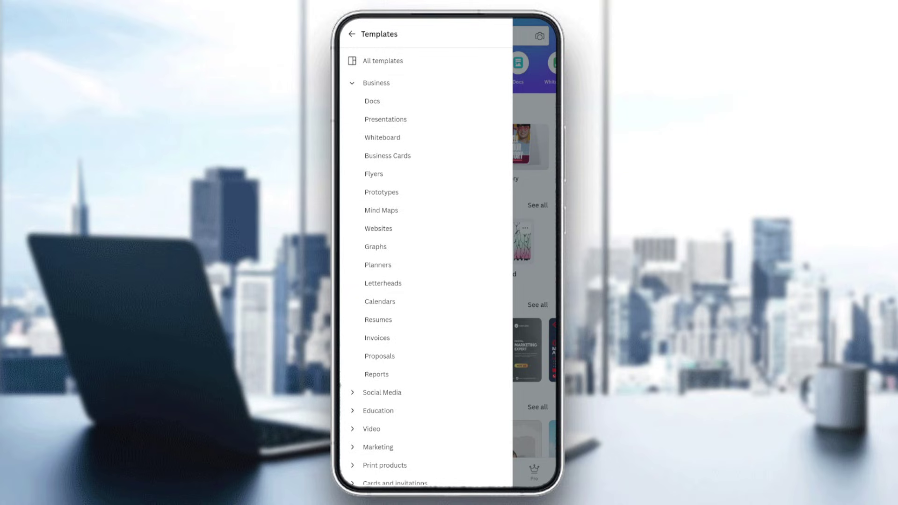
pyautogui.click(379, 301)
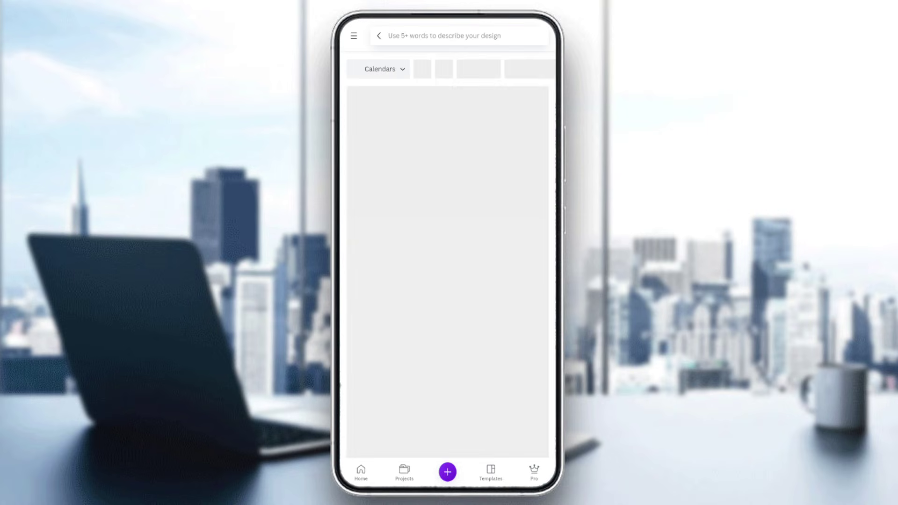
pyautogui.click(354, 35)
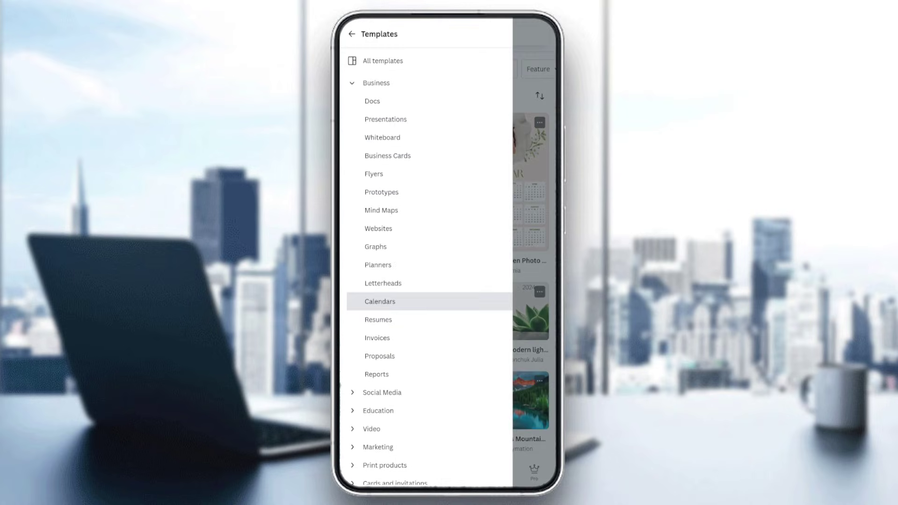
pyautogui.click(352, 34)
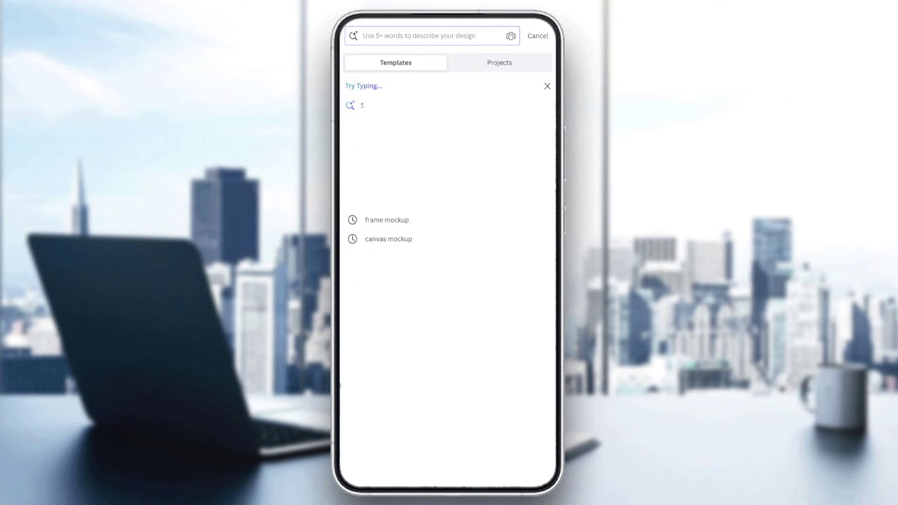
# - Search templates for 'cv' and scroll through the 26 resume results
pyautogui.write('cv')
pyautogui.press('Return')
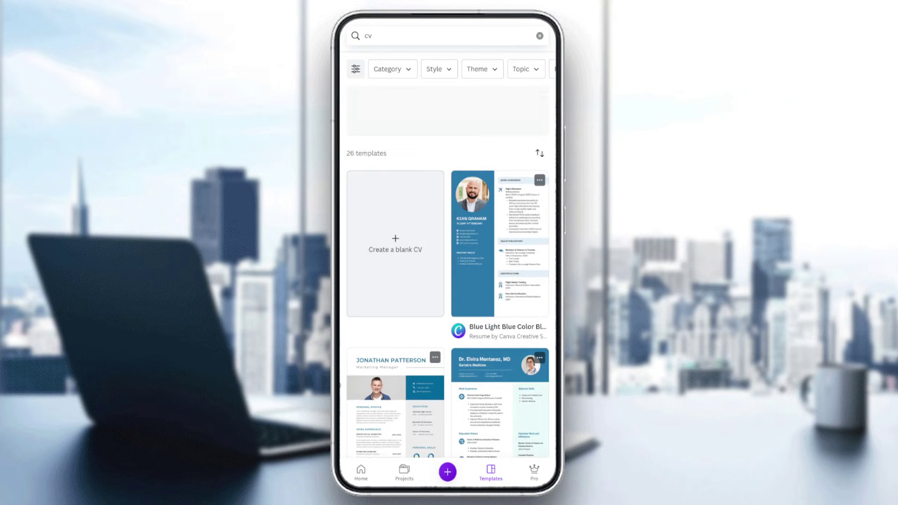
pyautogui.scroll(-5, 447, 280)
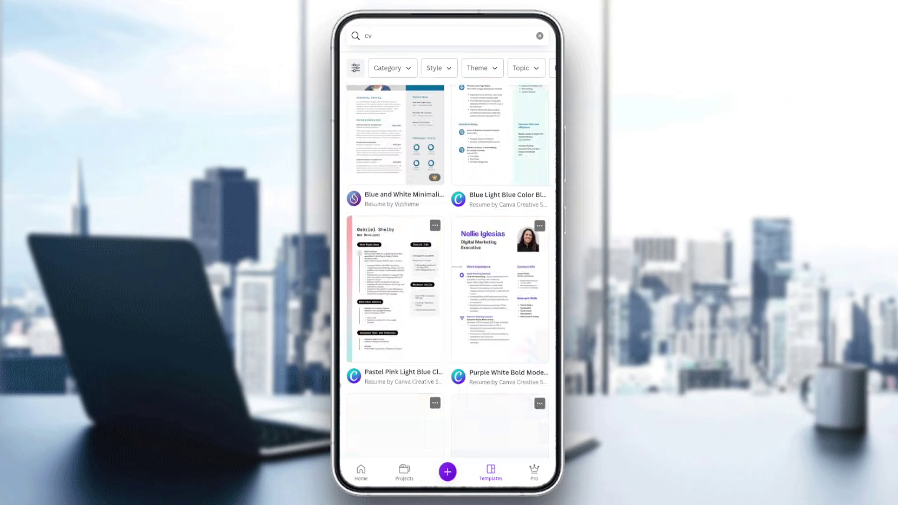
pyautogui.scroll(8, 448, 280)
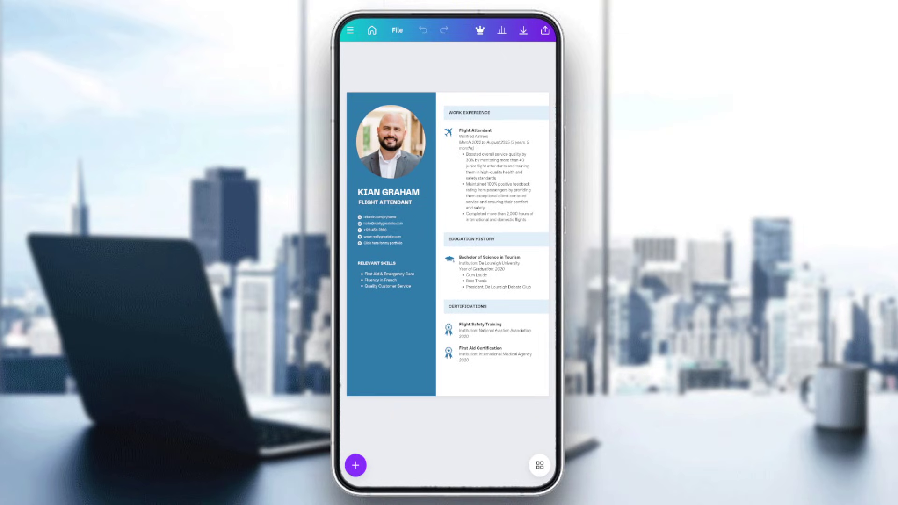
# - Delete the profile image, keep its frame, and fill it with the gallery's green house photo
pyautogui.click(391, 141)
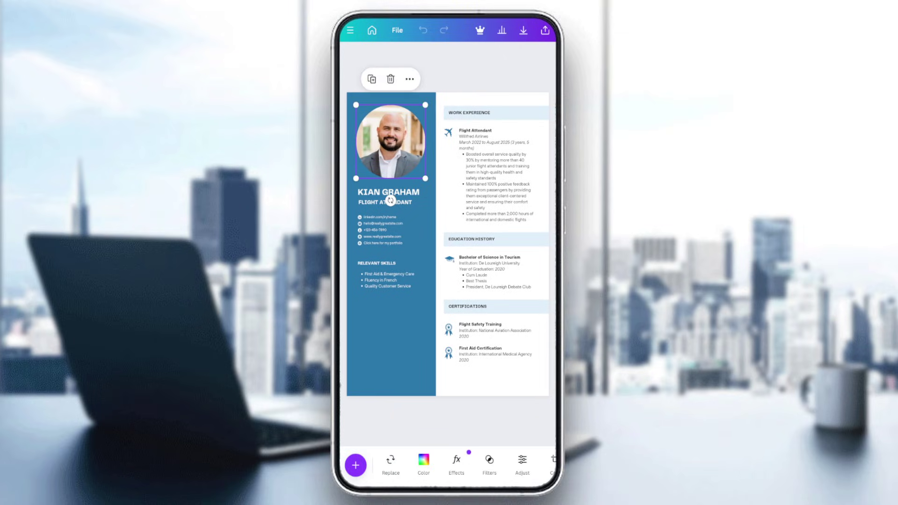
pyautogui.click(390, 79)
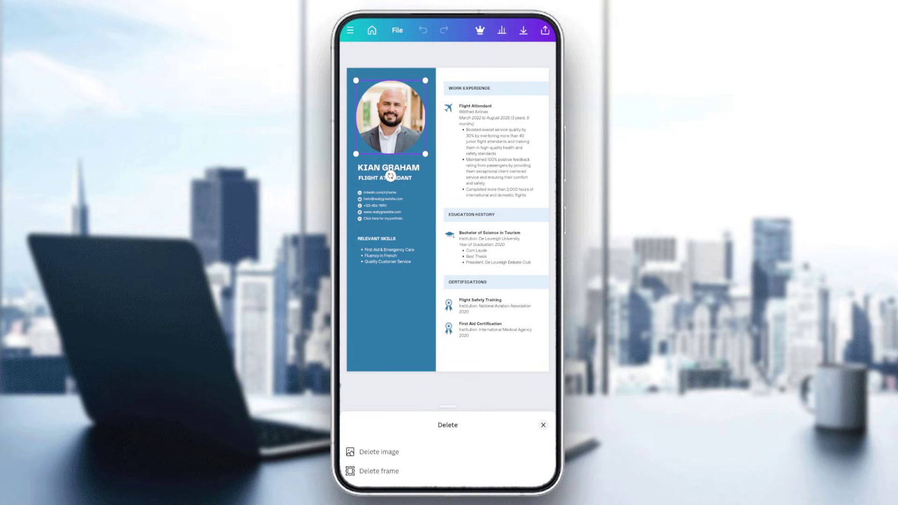
pyautogui.click(379, 452)
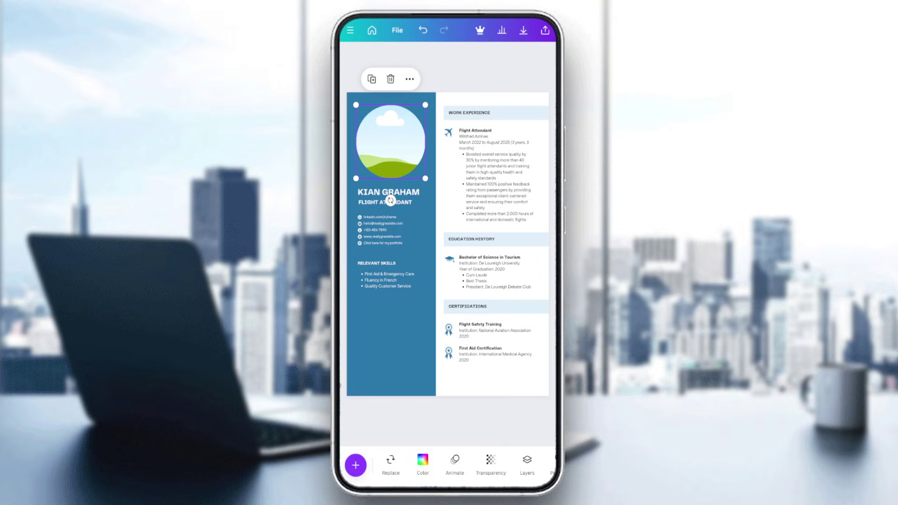
pyautogui.click(356, 465)
pyautogui.click(391, 463)
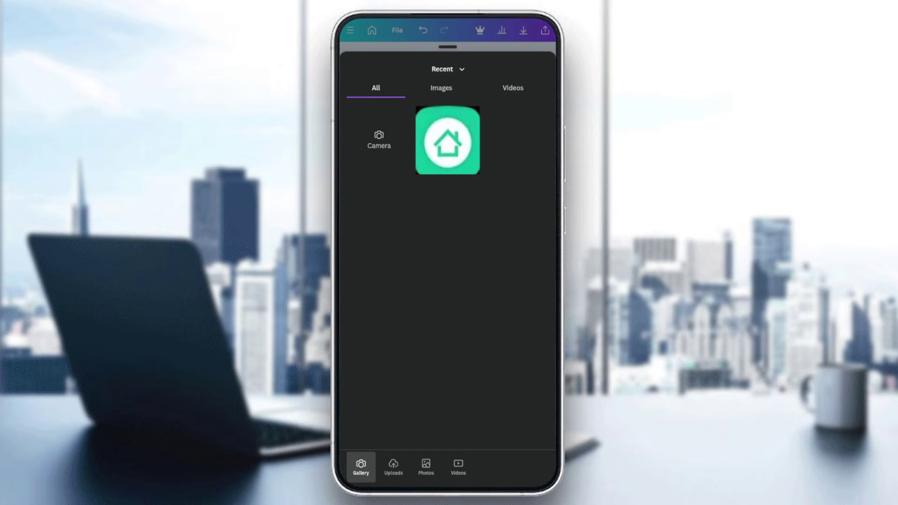
pyautogui.click(447, 141)
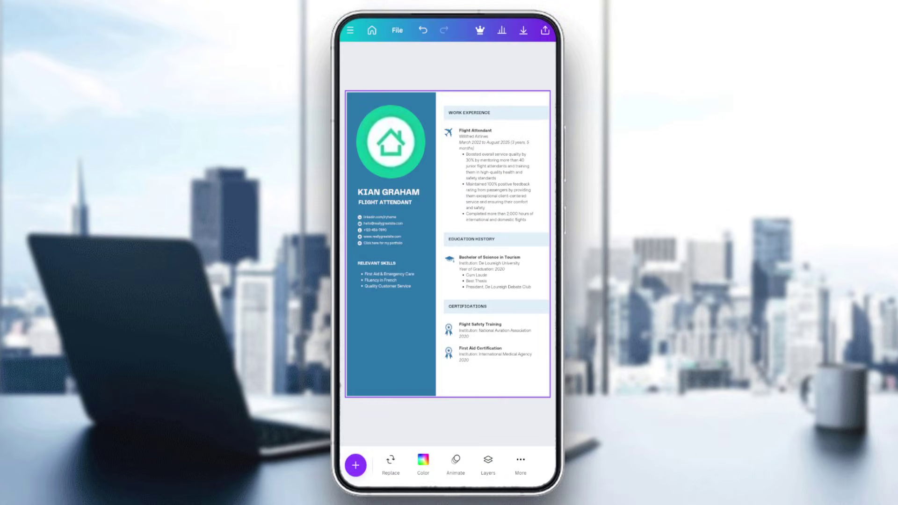
pyautogui.press('Escape')
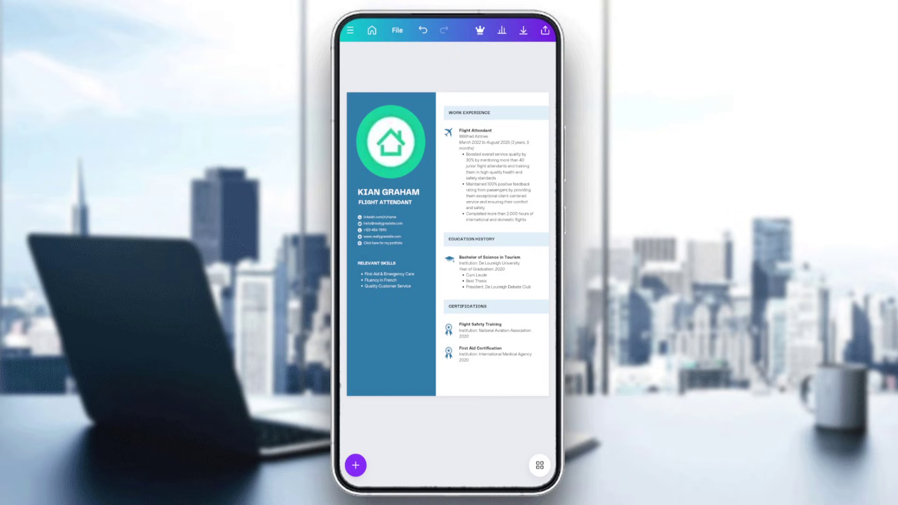
# - Nudge the Work Experience text down slightly, leaving Magic Write's Refine writing unused
pyautogui.click(496, 174)
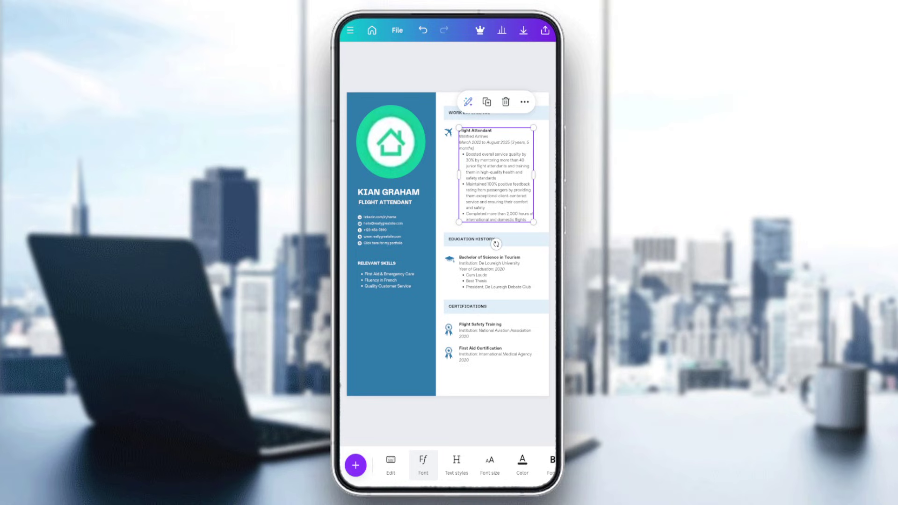
pyautogui.moveTo(496, 174); pyautogui.dragTo(496, 178)
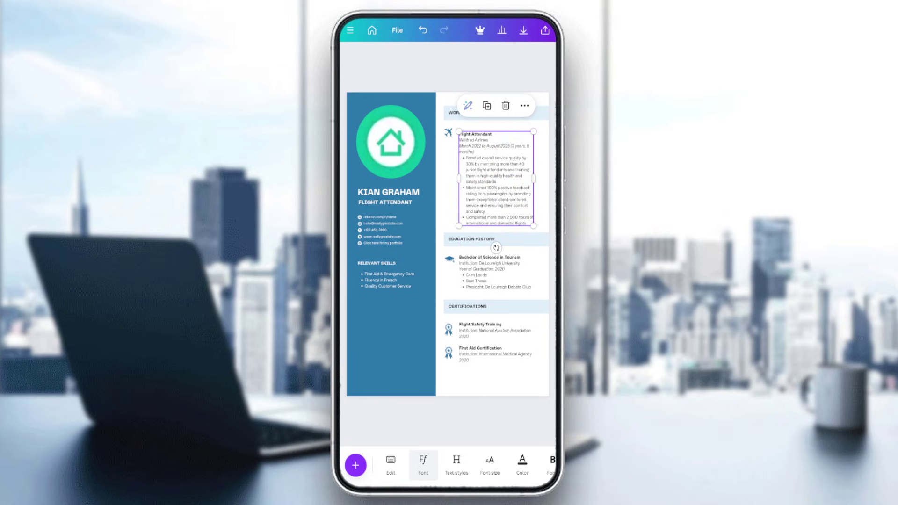
pyautogui.click(468, 105)
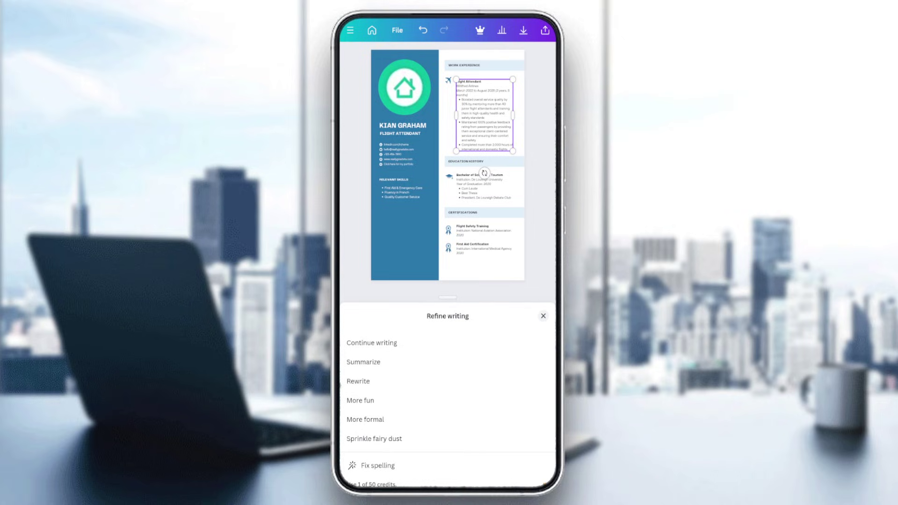
pyautogui.click(543, 316)
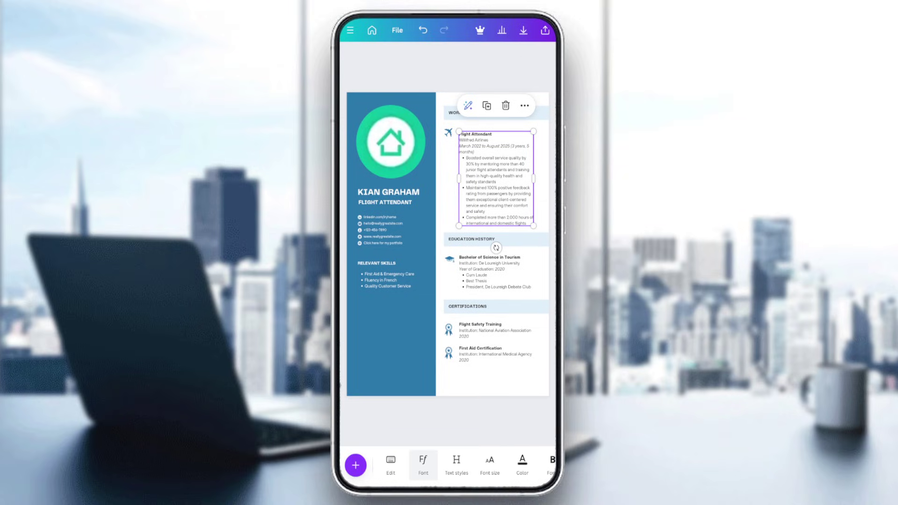
pyautogui.click(448, 421)
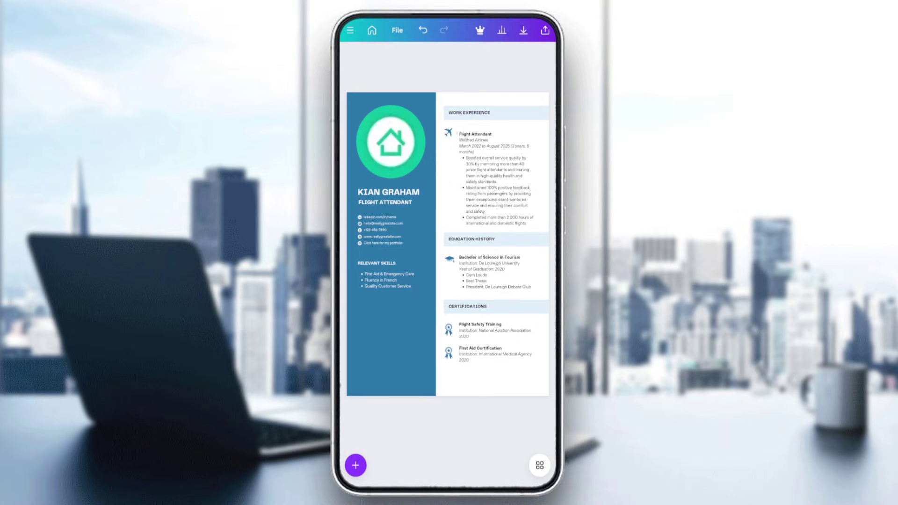
# - Download the resume as an image to the phone's gallery and dismiss the share sheet
pyautogui.click(523, 30)
pyautogui.click(447, 443)
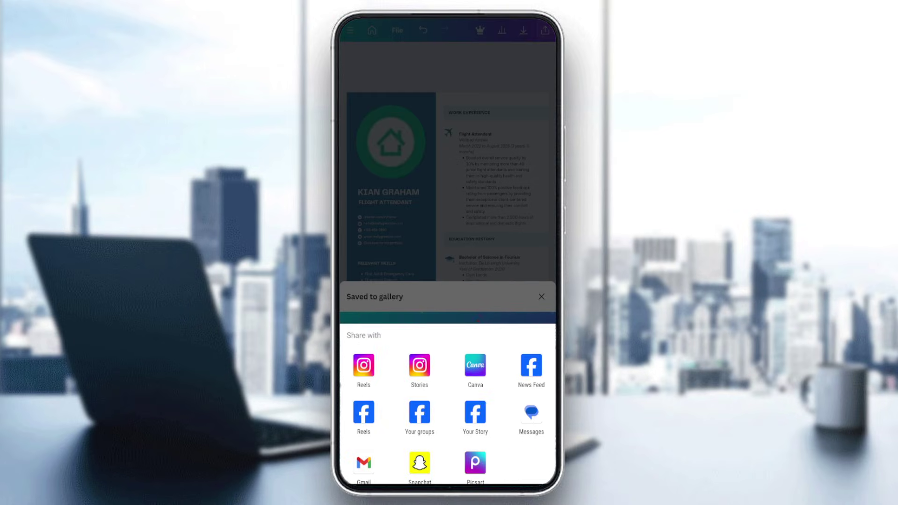
pyautogui.press('Escape')
pyautogui.press('Escape')
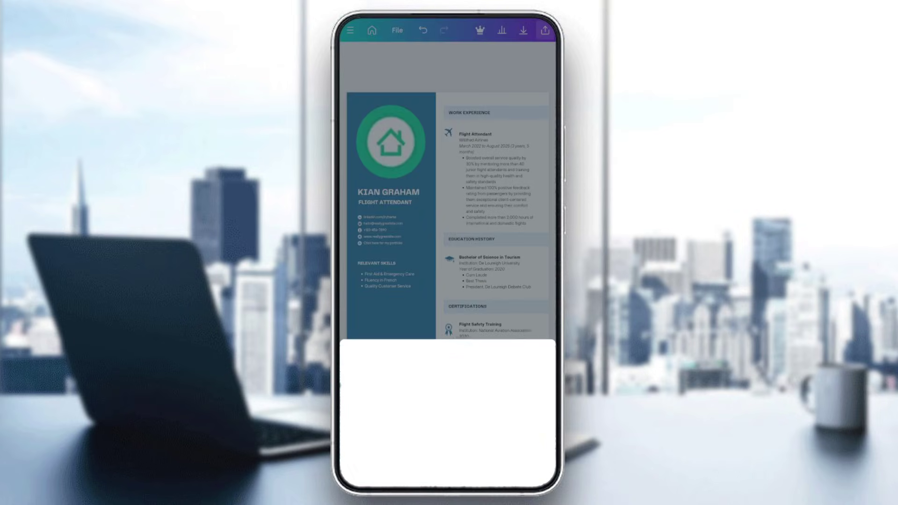